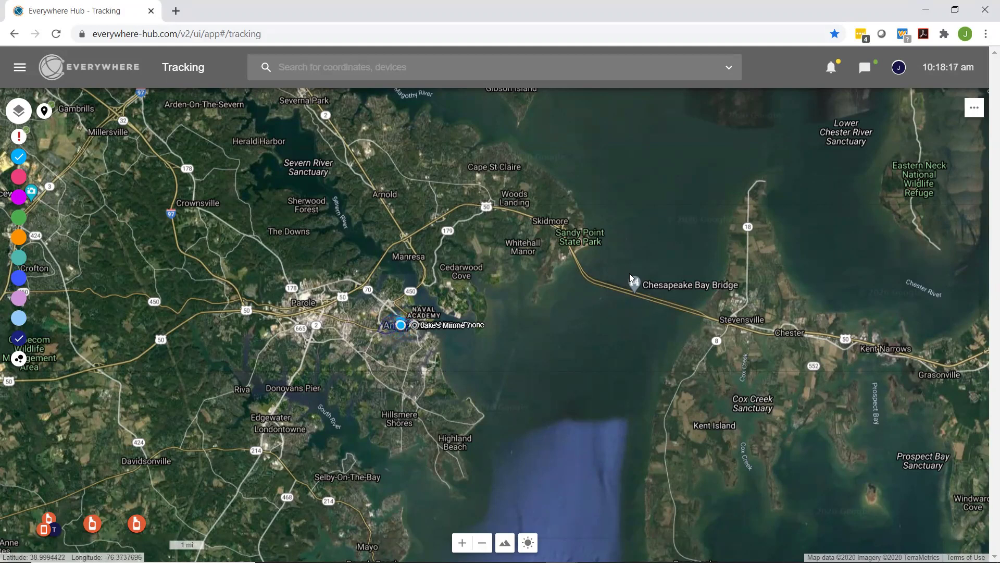
Review the active alerts in the notifications panel, then close it.
left_click(833, 67)
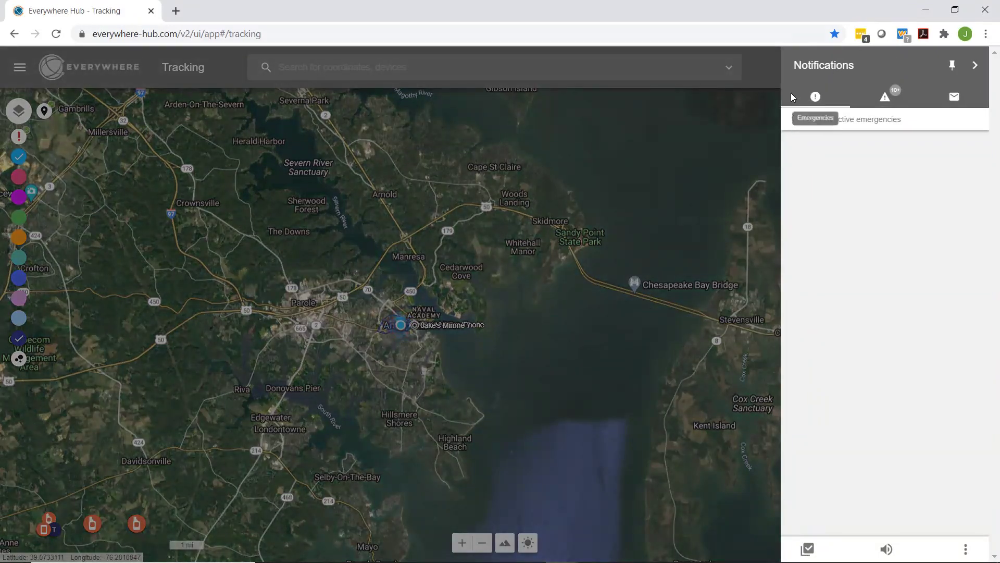
left_click(885, 99)
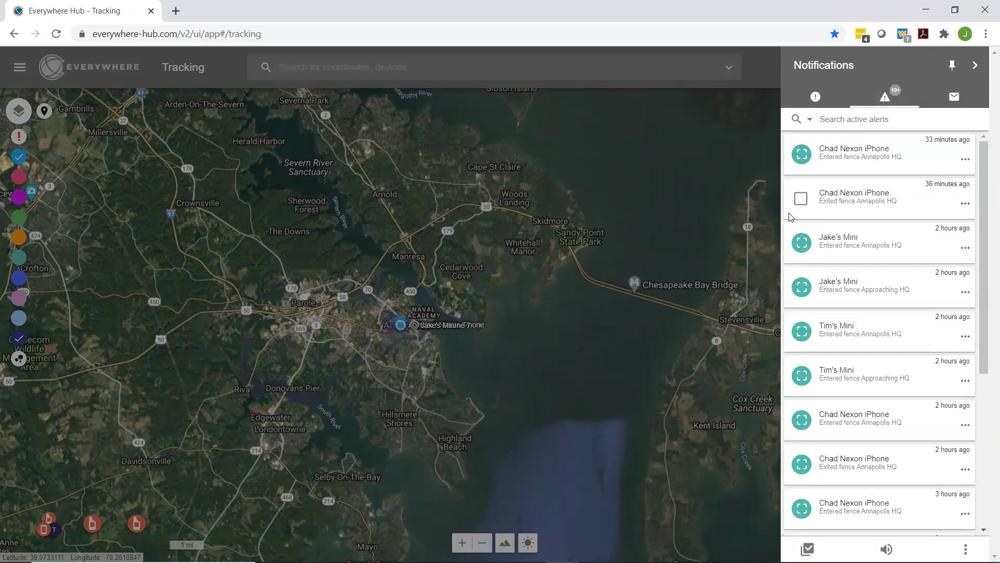
mouse_move(801, 243)
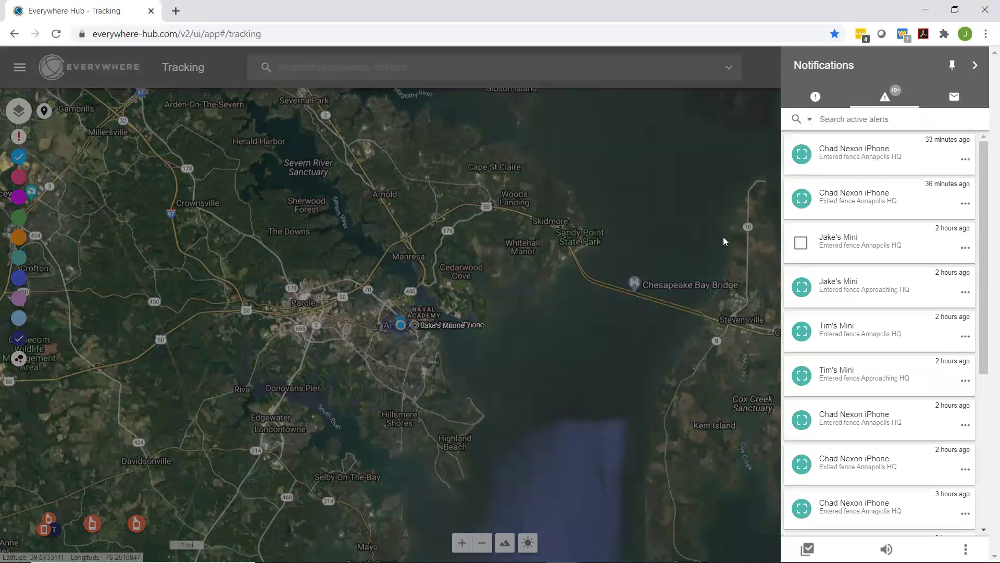
left_click(731, 202)
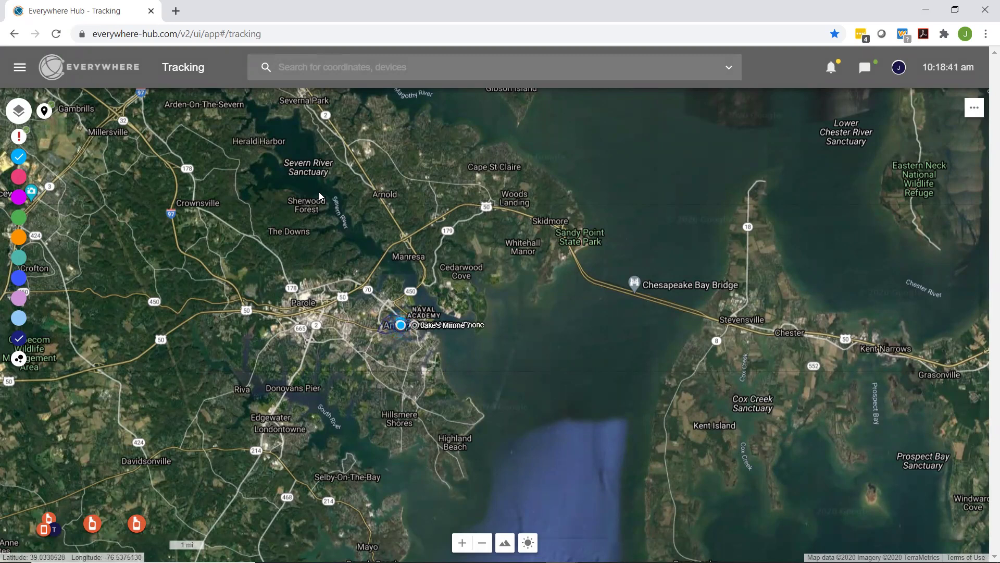
In Devices, expand EVERYWHERE-Employees > EVERYWHERE and search for INREACHMINI1103.
left_click(20, 69)
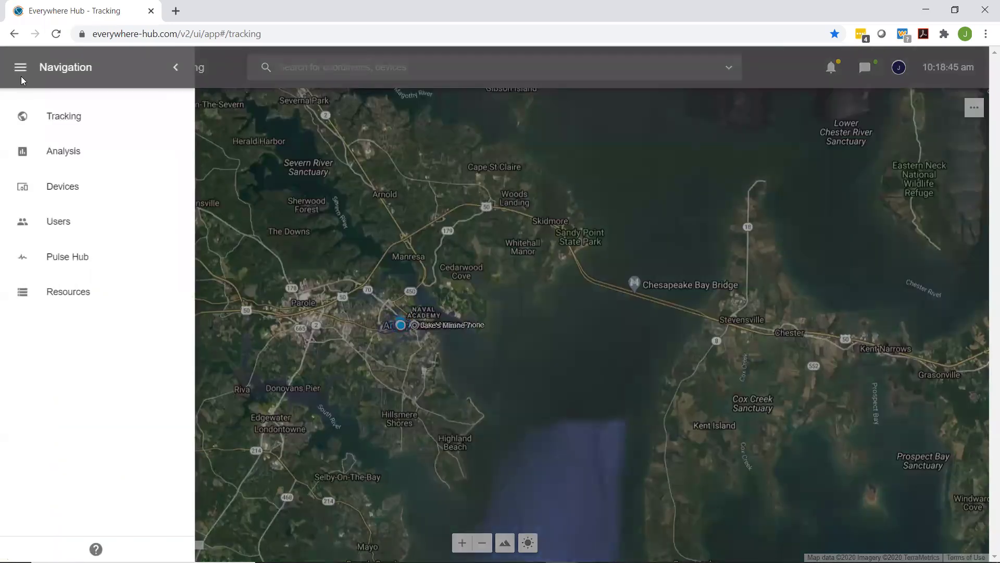
left_click(88, 192)
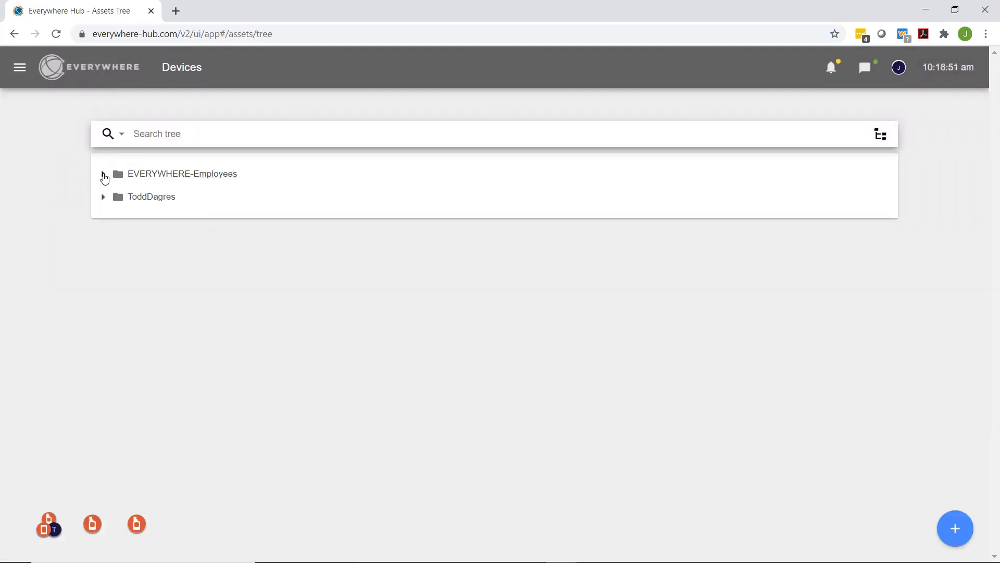
left_click(103, 175)
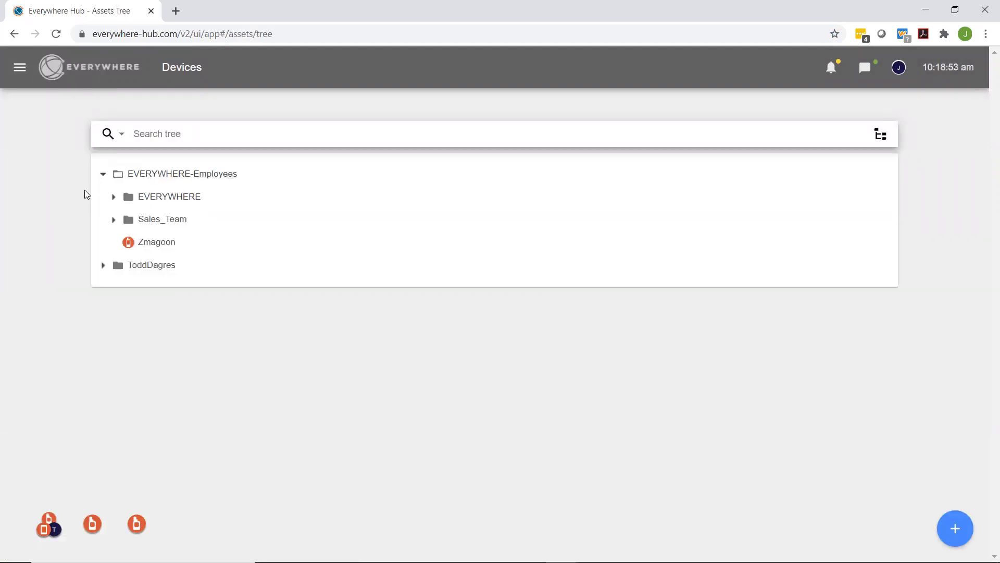
left_click(112, 199)
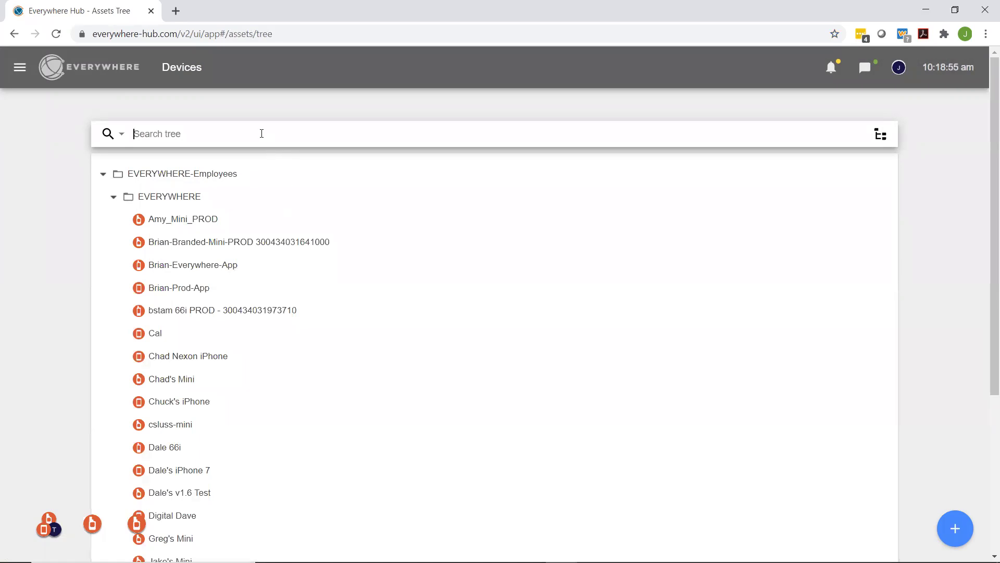
type("jake")
key("ctrl+a")
type("INREACHMINI1103")
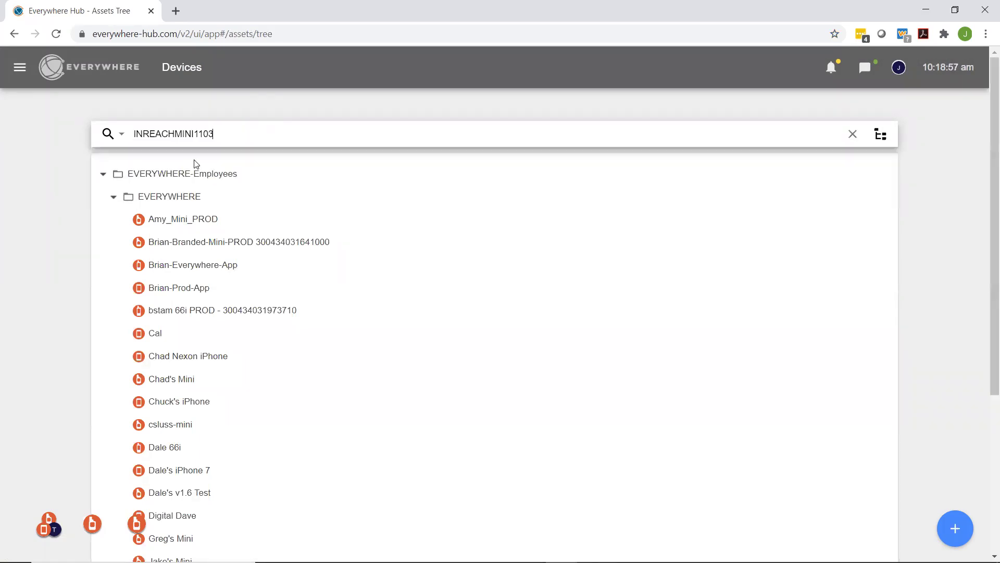
key("Return")
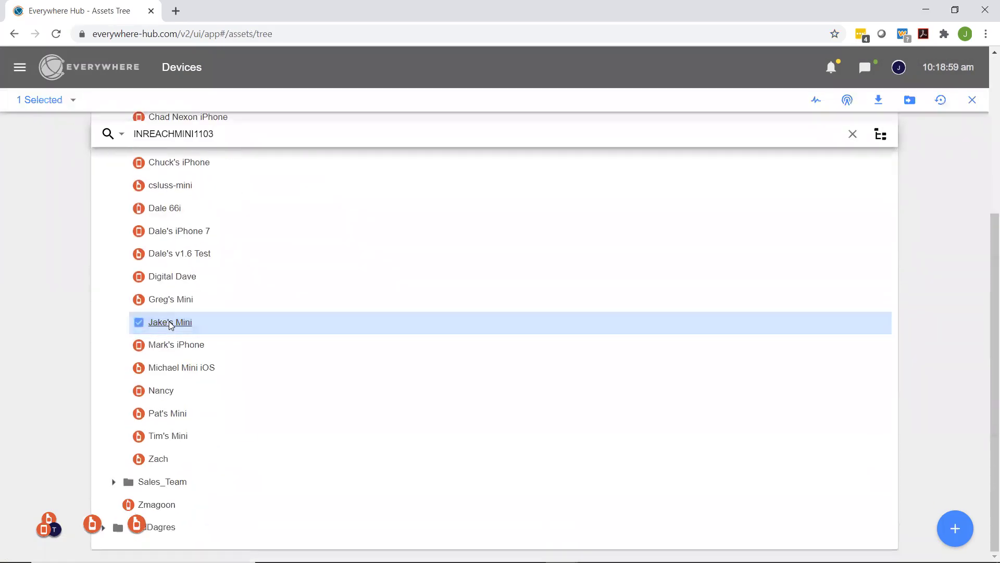
left_click(170, 322)
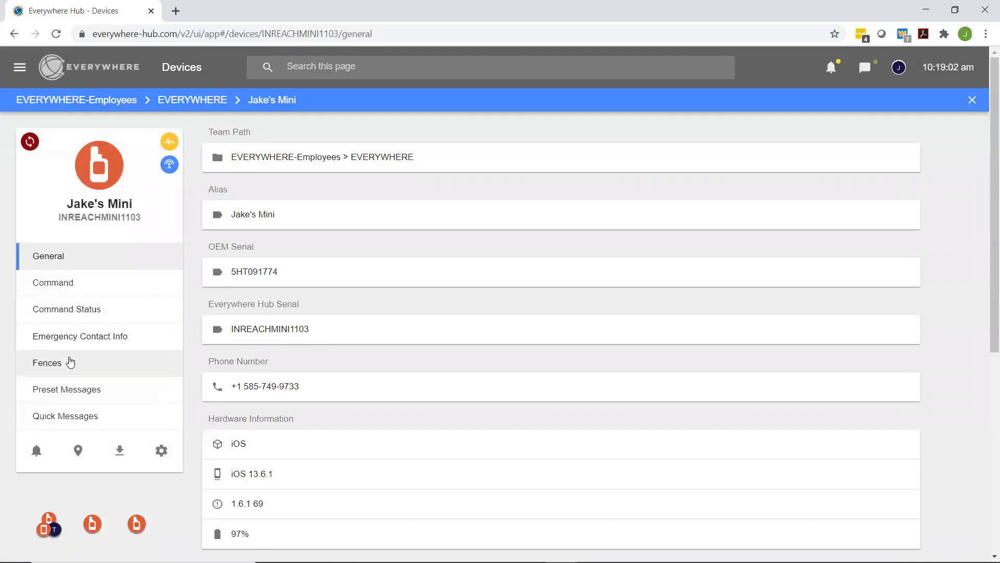
left_click(57, 366)
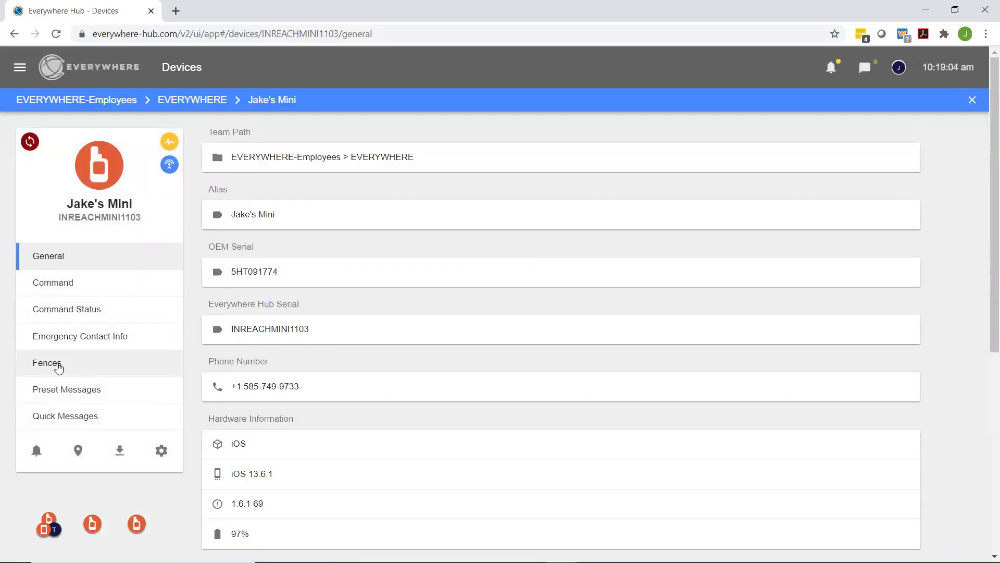